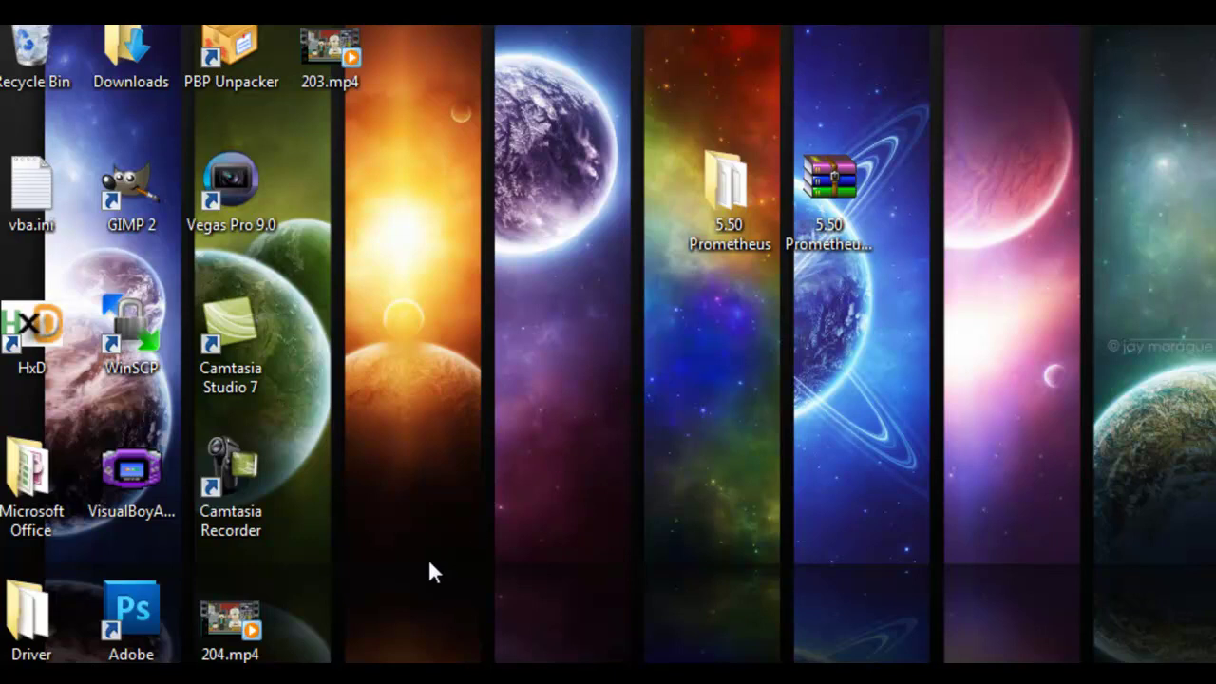
Drag the 5.50 Prometheus folder from WinRAR to mid-desktop, then bring up Computer (Win+E).
left_click(829, 239)
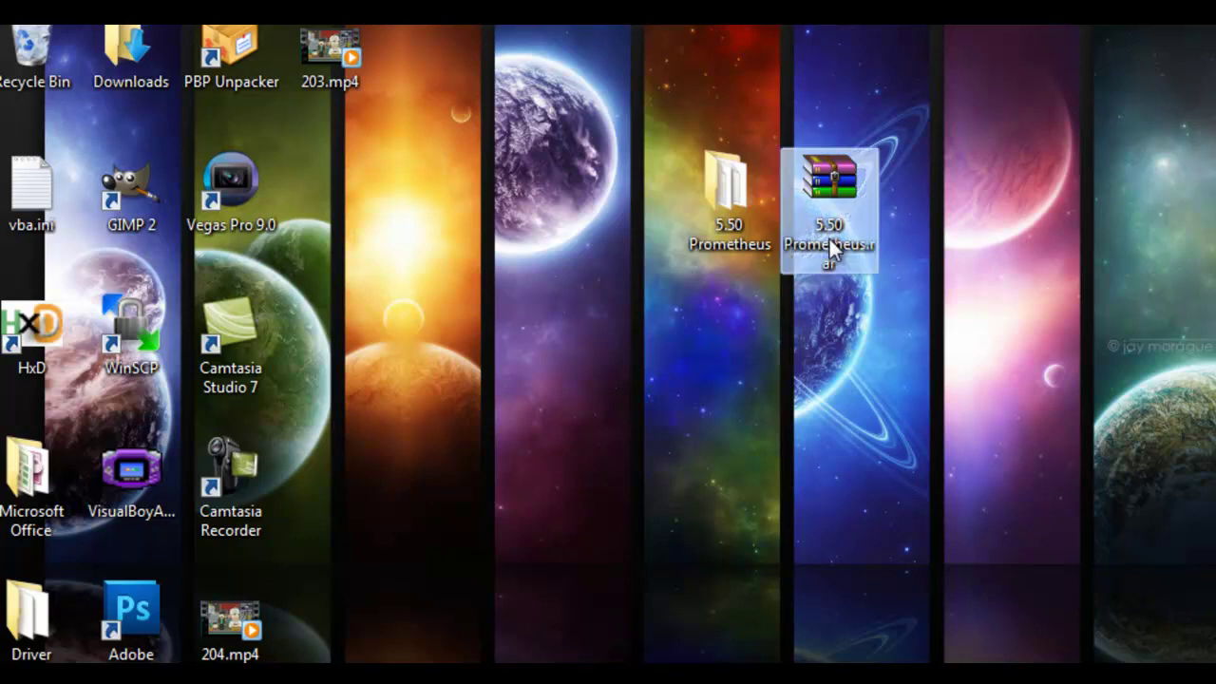
left_click(926, 379)
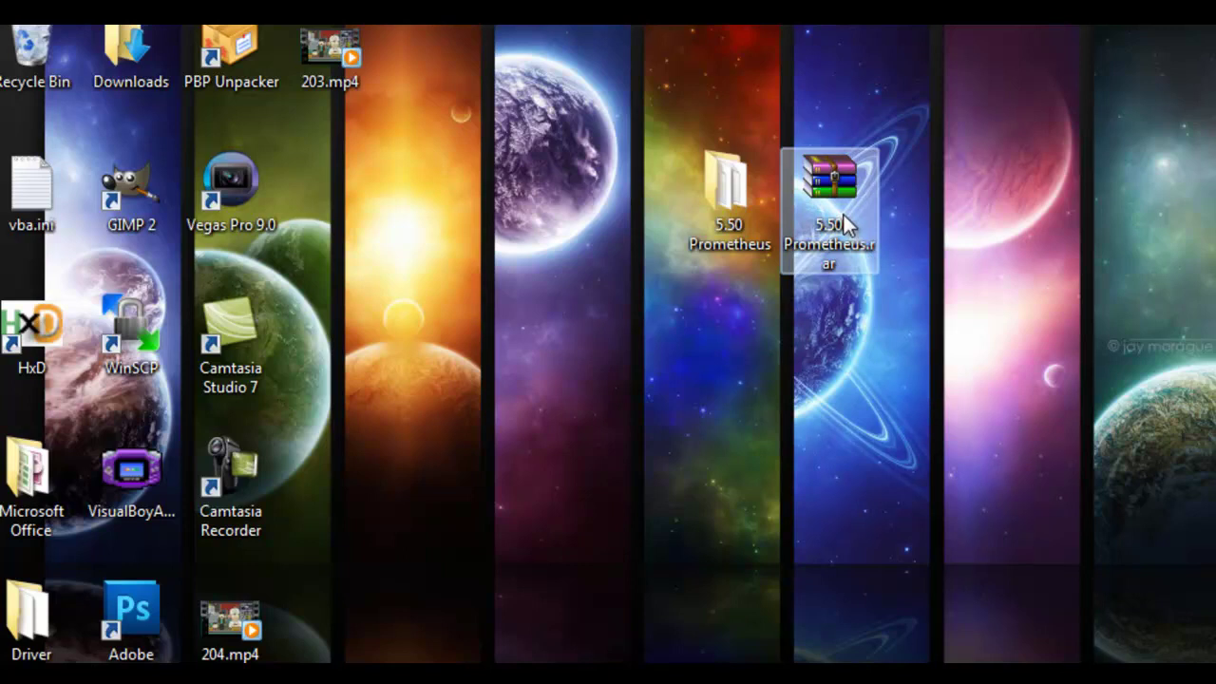
left_click(722, 185)
left_click_drag(625, 361, 625, 361)
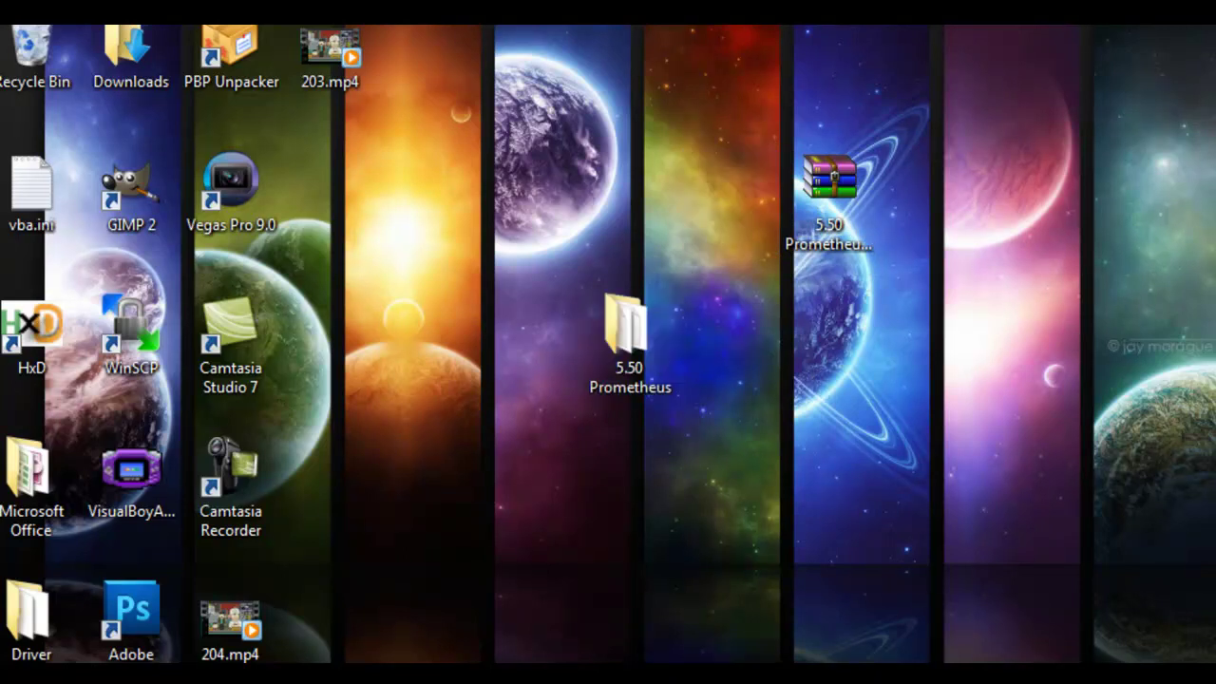
key("super+e")
Browse Removable Disk (D:) down to its PSP\GAME folder.
left_click(516, 312)
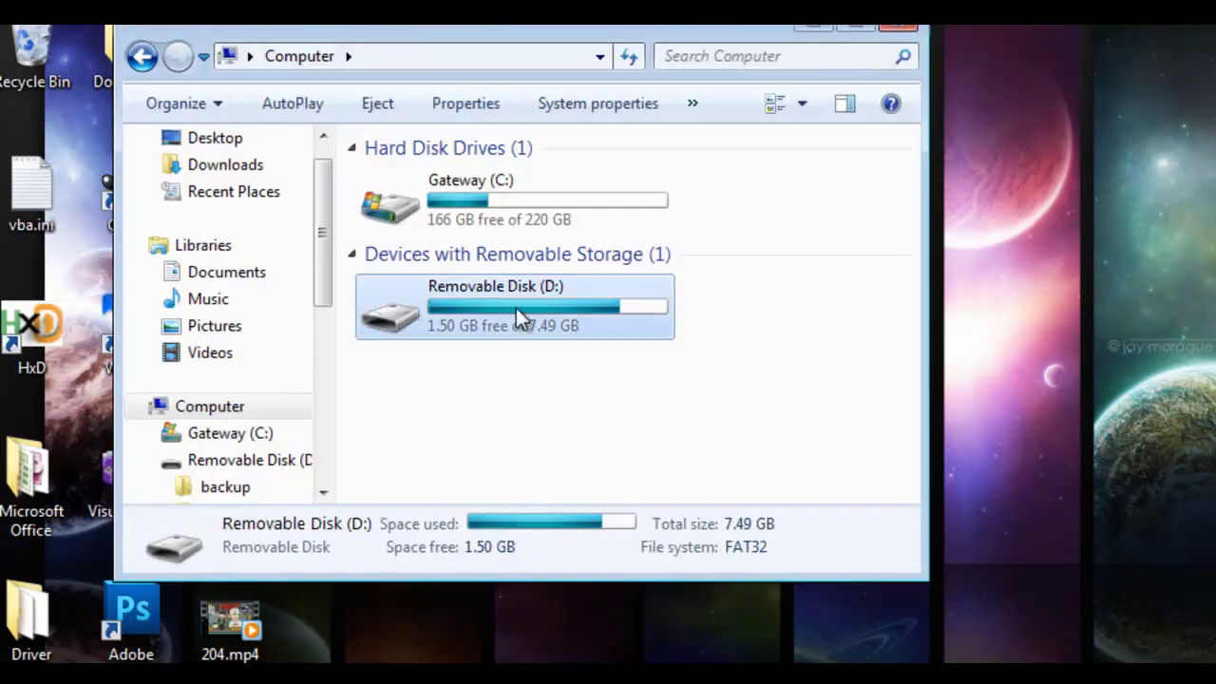
double_click(516, 310)
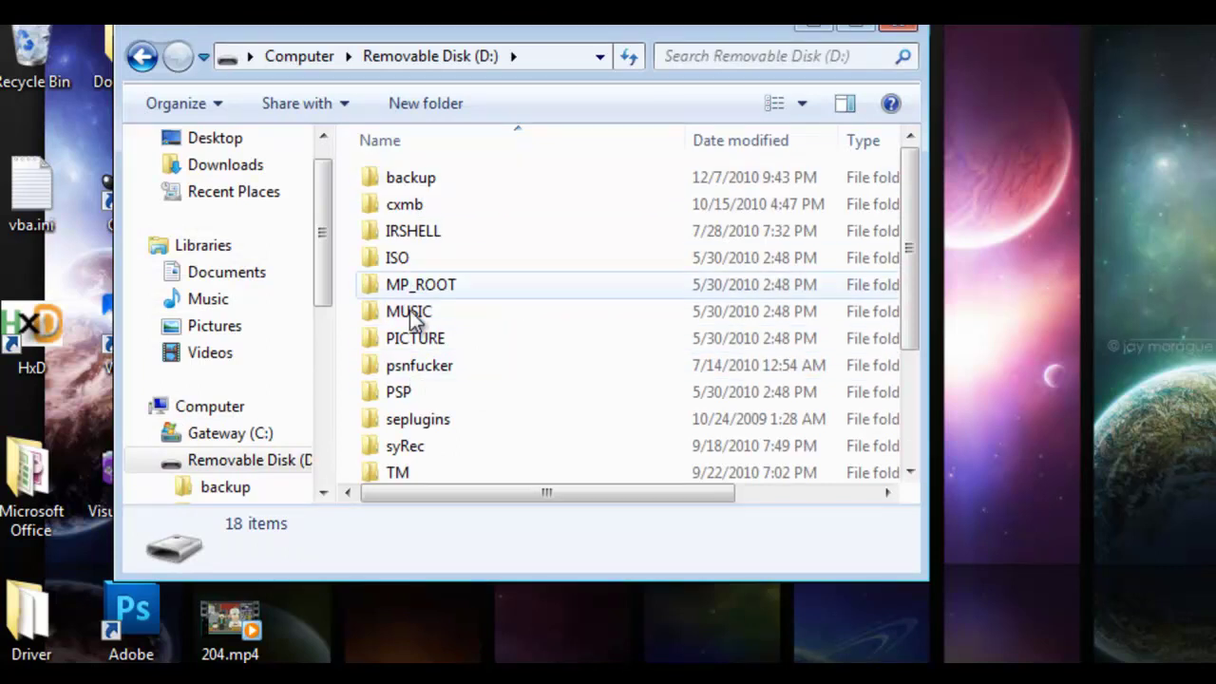
double_click(435, 393)
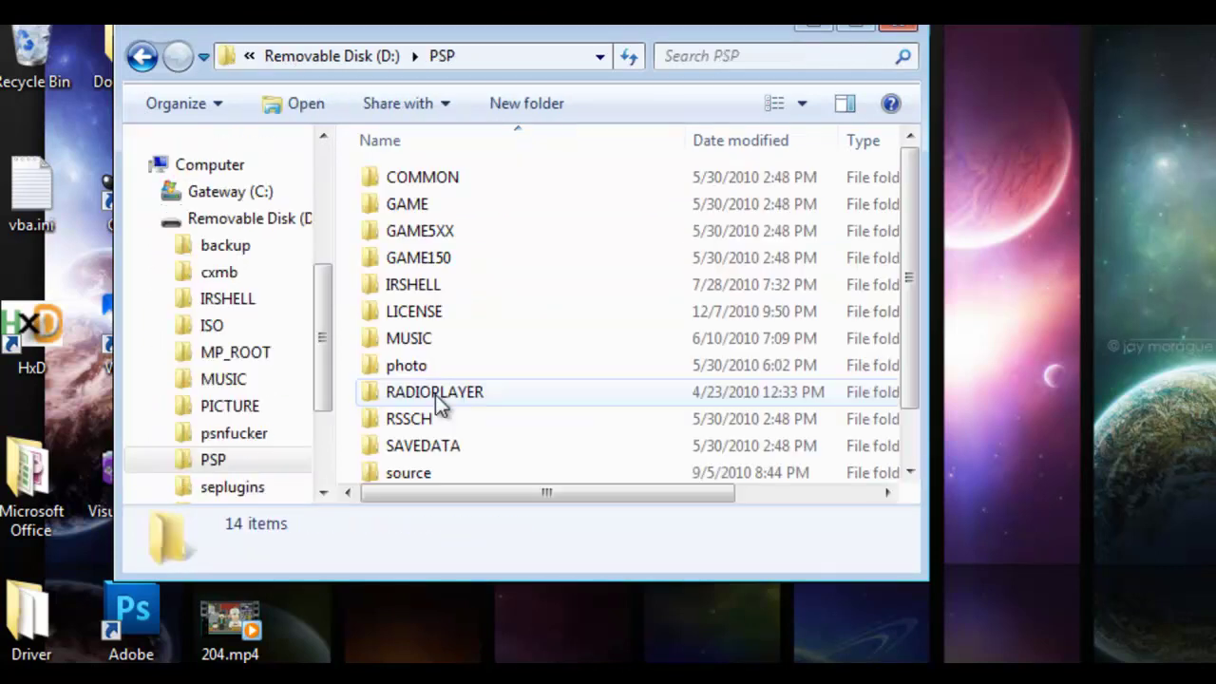
double_click(450, 188)
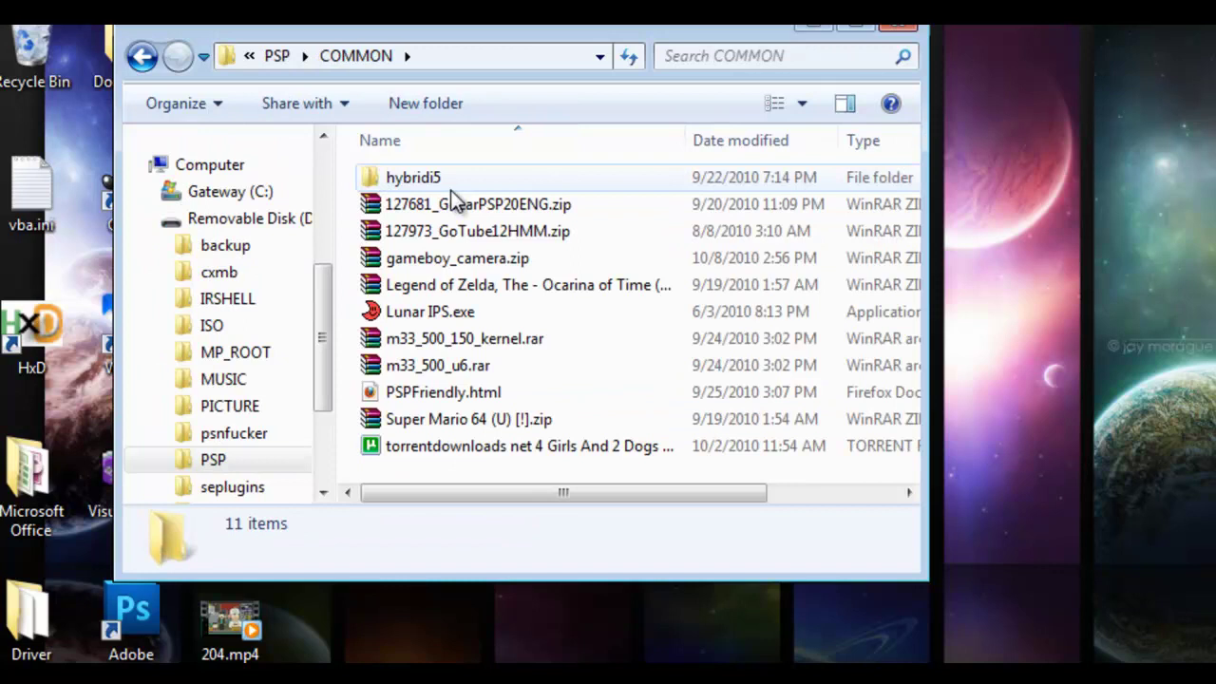
left_click(304, 55)
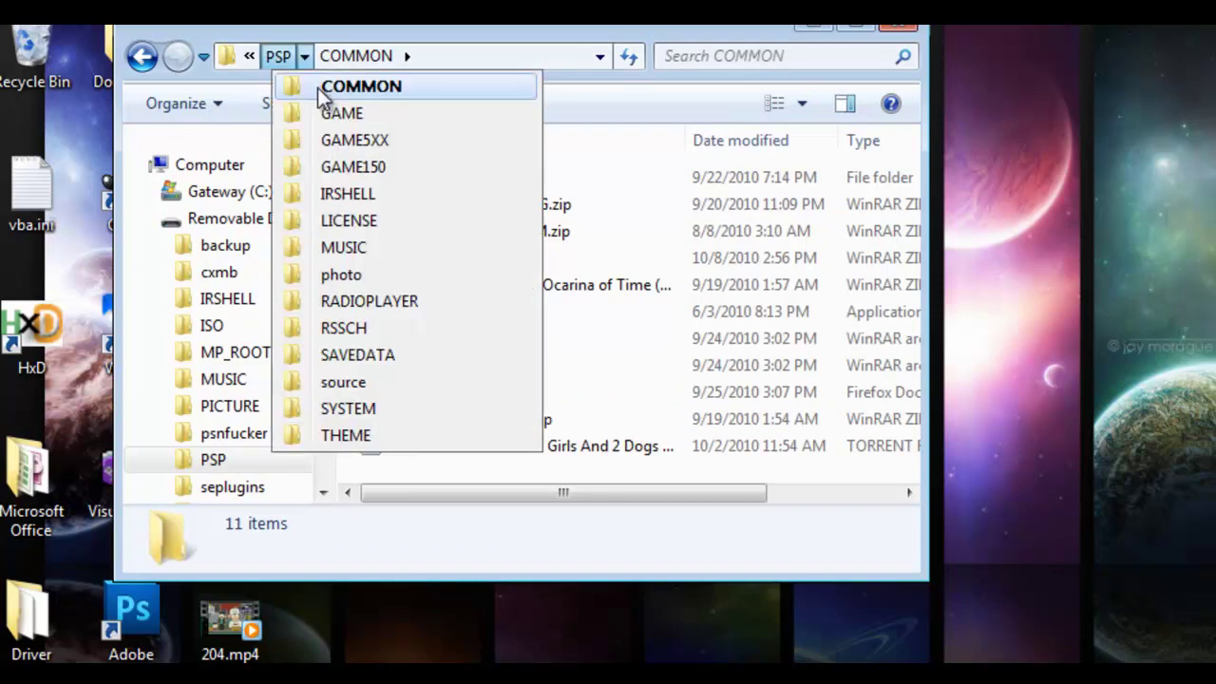
left_click(337, 114)
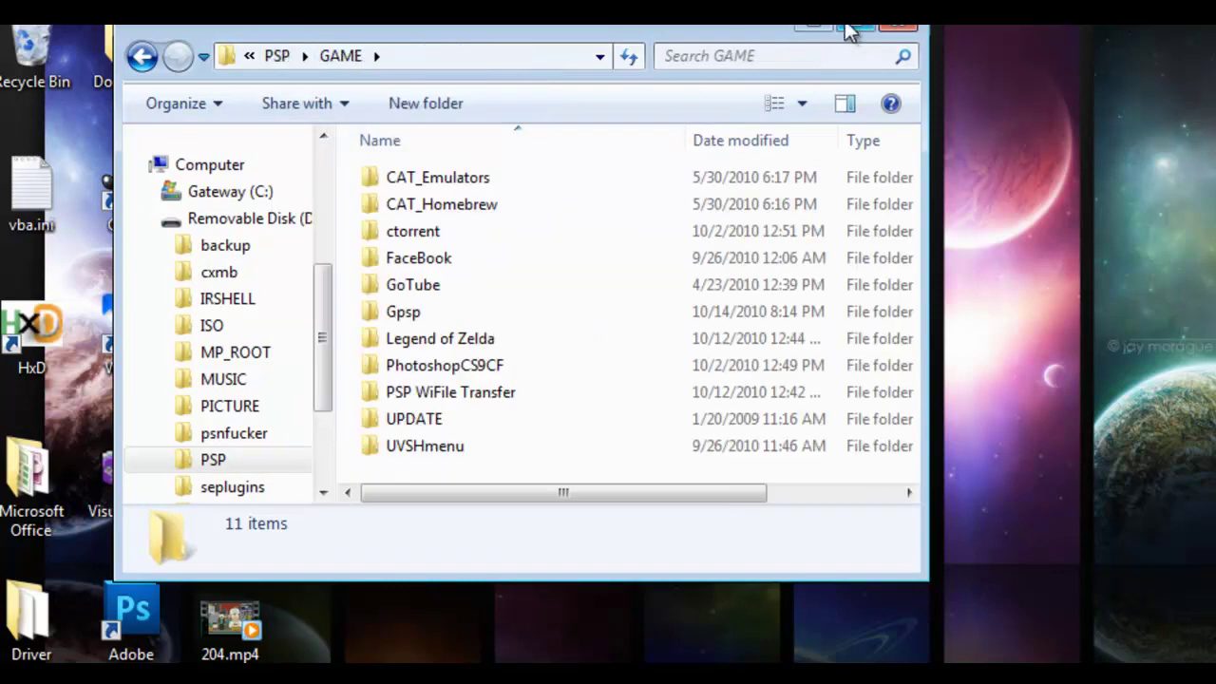
Paste the 5.50 Prometheus folder into PSP\GAME and close Explorer.
left_click(814, 27)
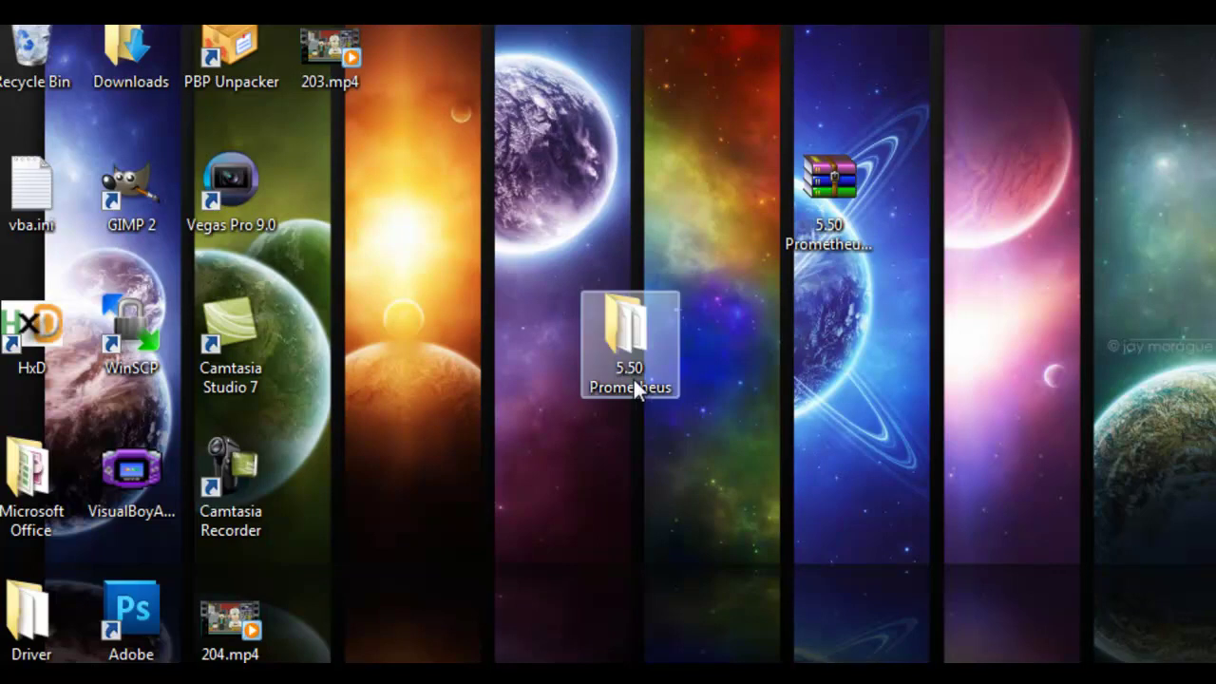
left_click(143, 674)
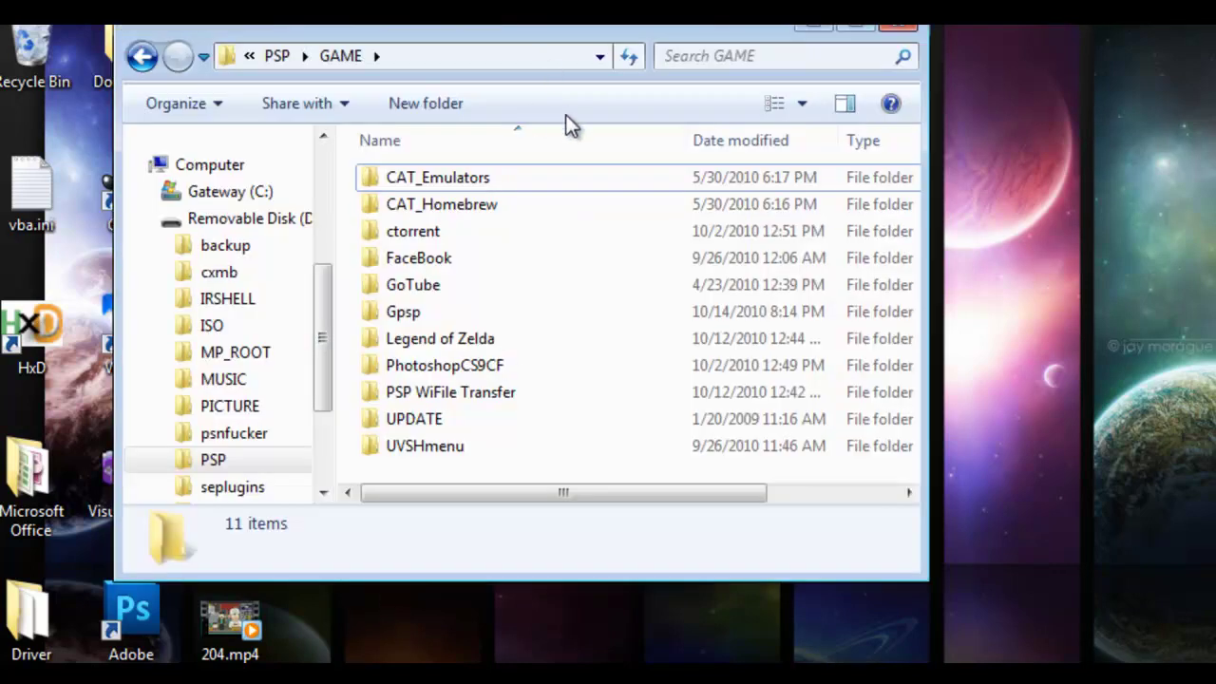
key("ctrl+v")
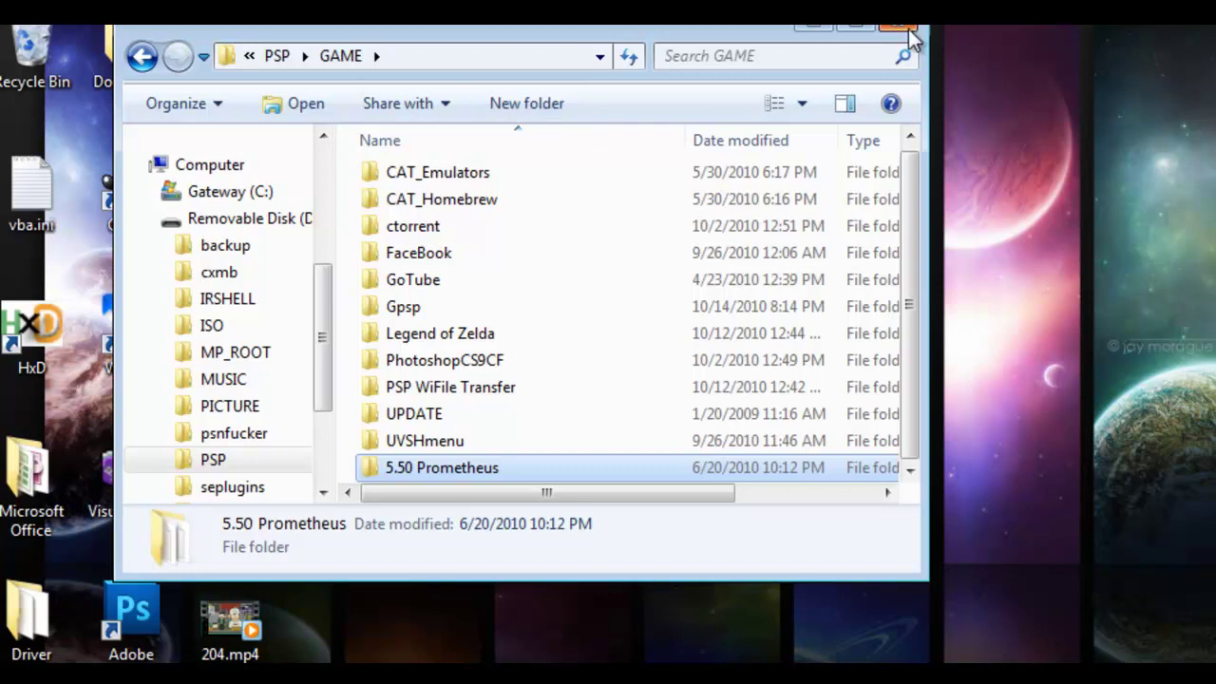
left_click(900, 28)
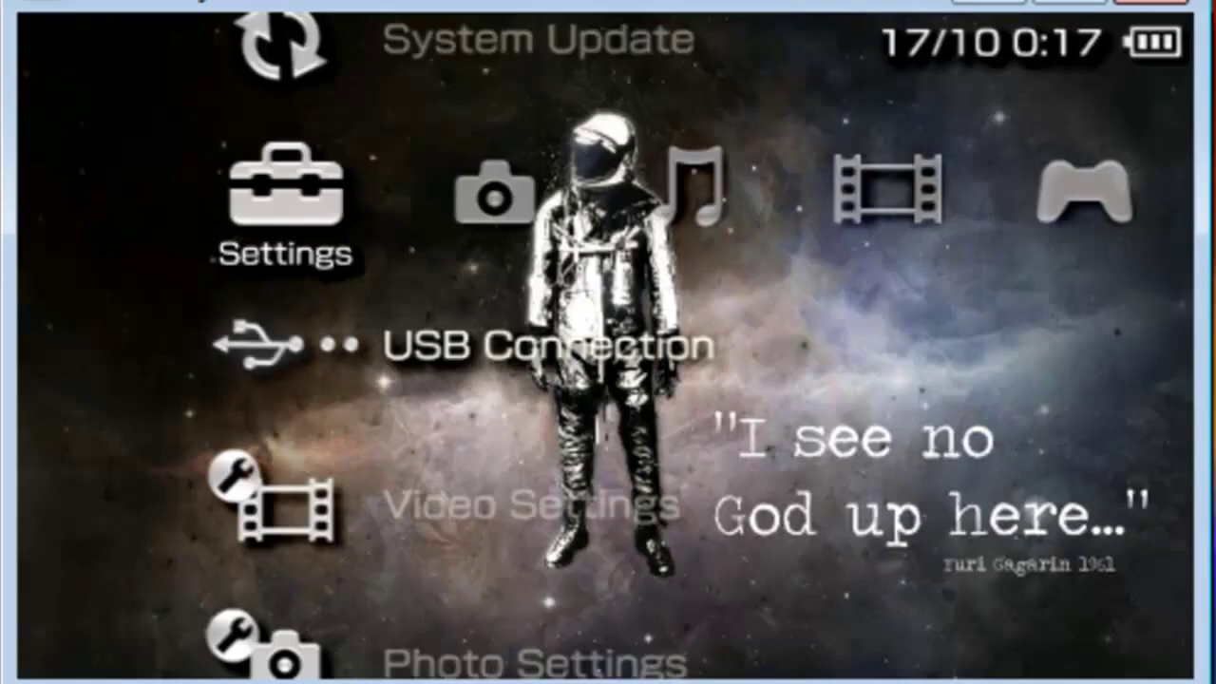
On the PSP XMB, find 5.50 Prometheus under Game > Uncategorized and launch it.
key("Right")
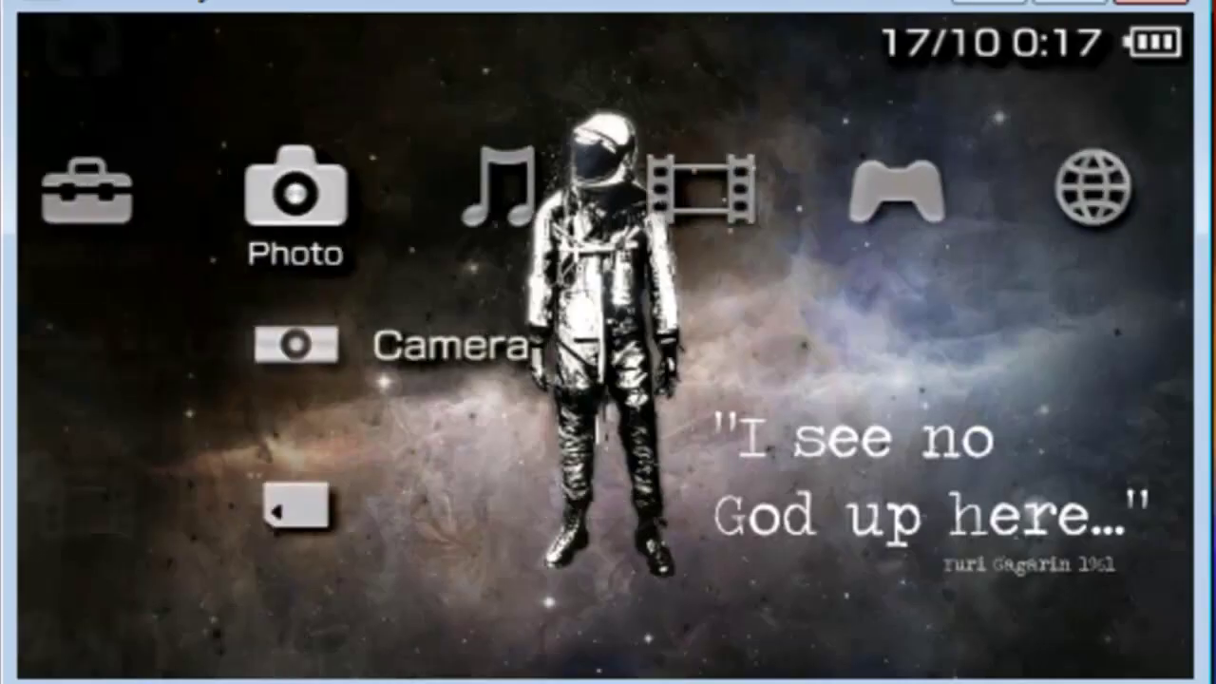
key("Right")
key("Right")
key("Right")
key("Down")
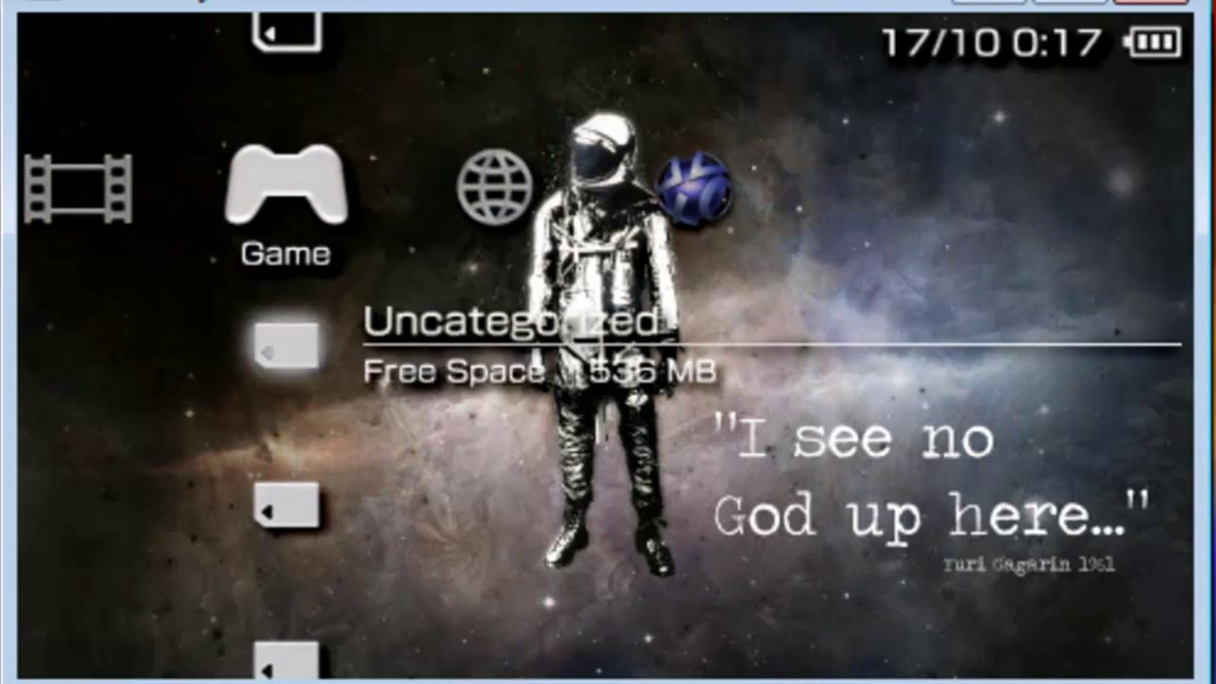
key("Return")
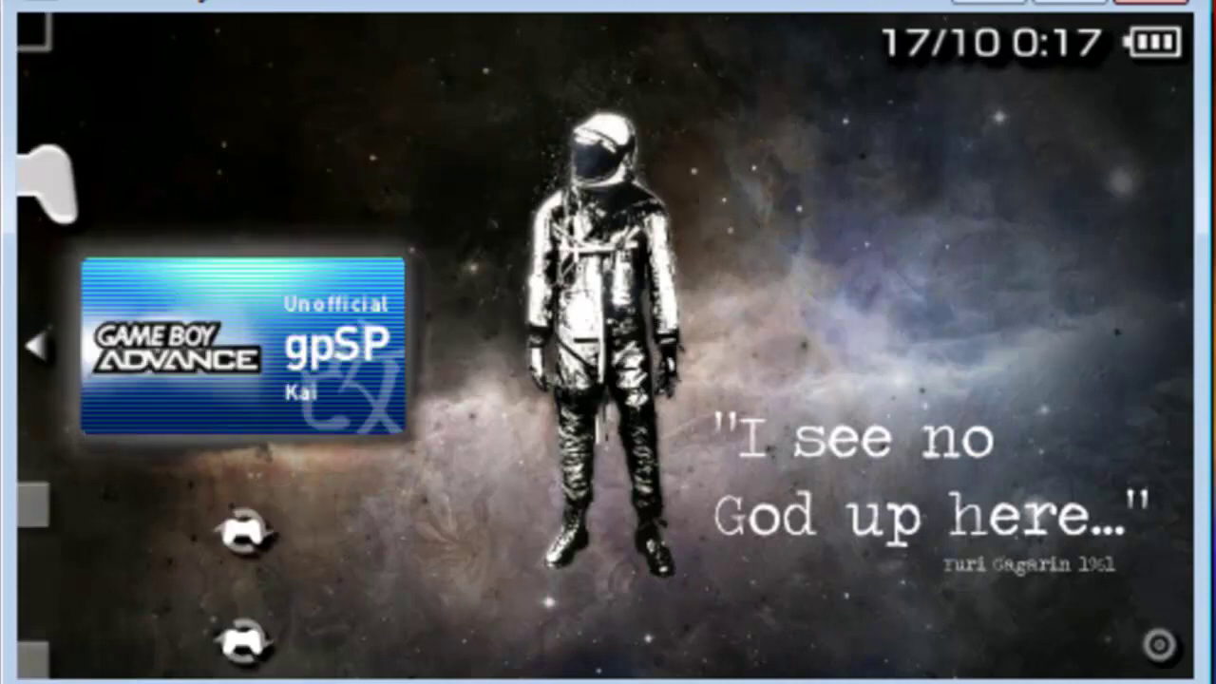
key("Down")
key("Down")
key("Down")
key("Down")
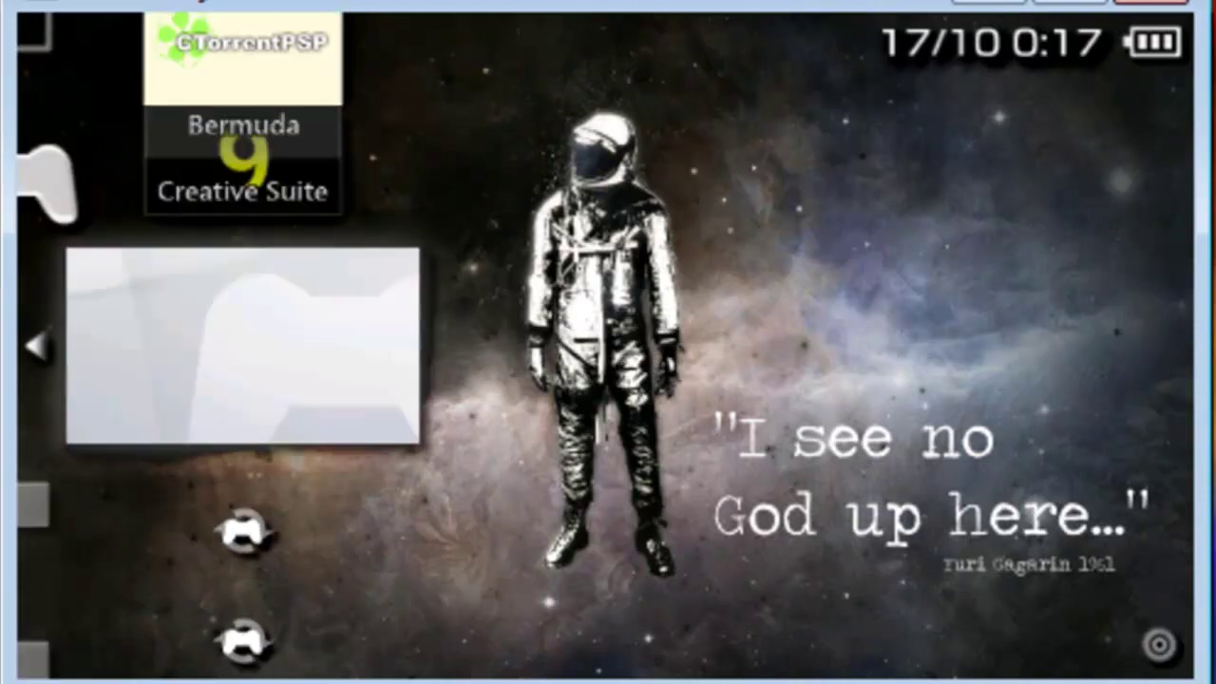
key("Down")
key("Down")
key("Down")
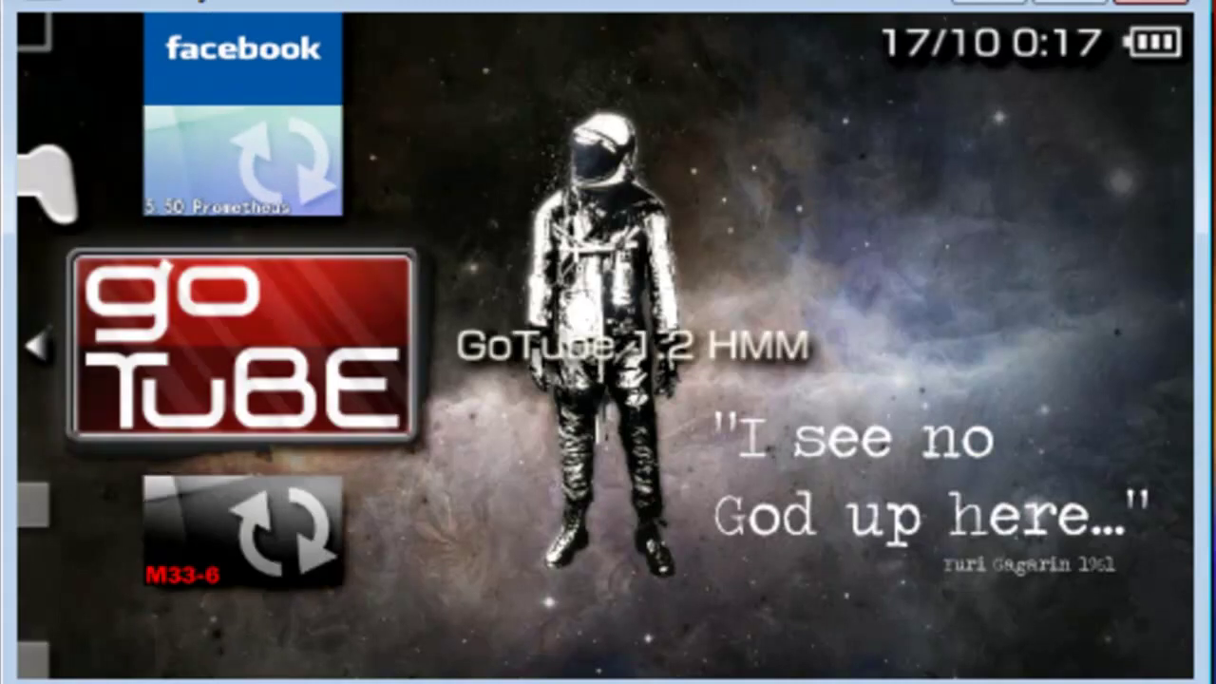
key("Up")
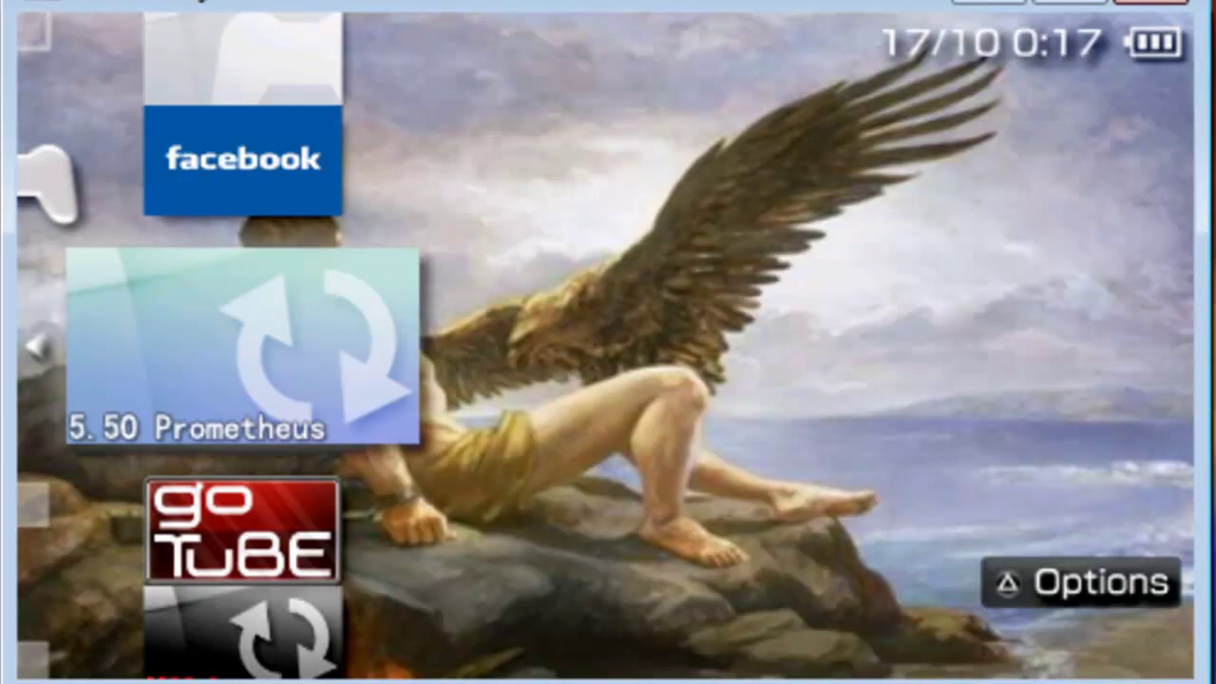
key("z")
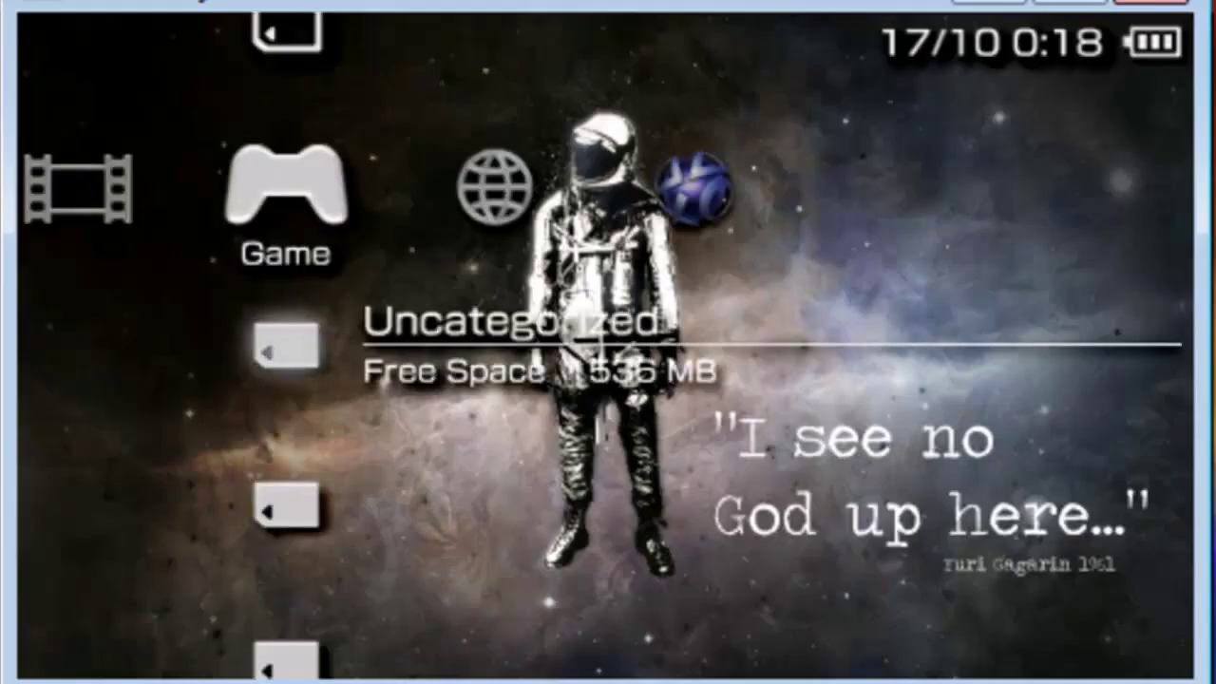
Open Settings > System Settings > System Information, confirming System Software 5.50 Prometheus.
key("Left")
key("Left")
key("Left")
key("Left")
key("Down")
key("Down")
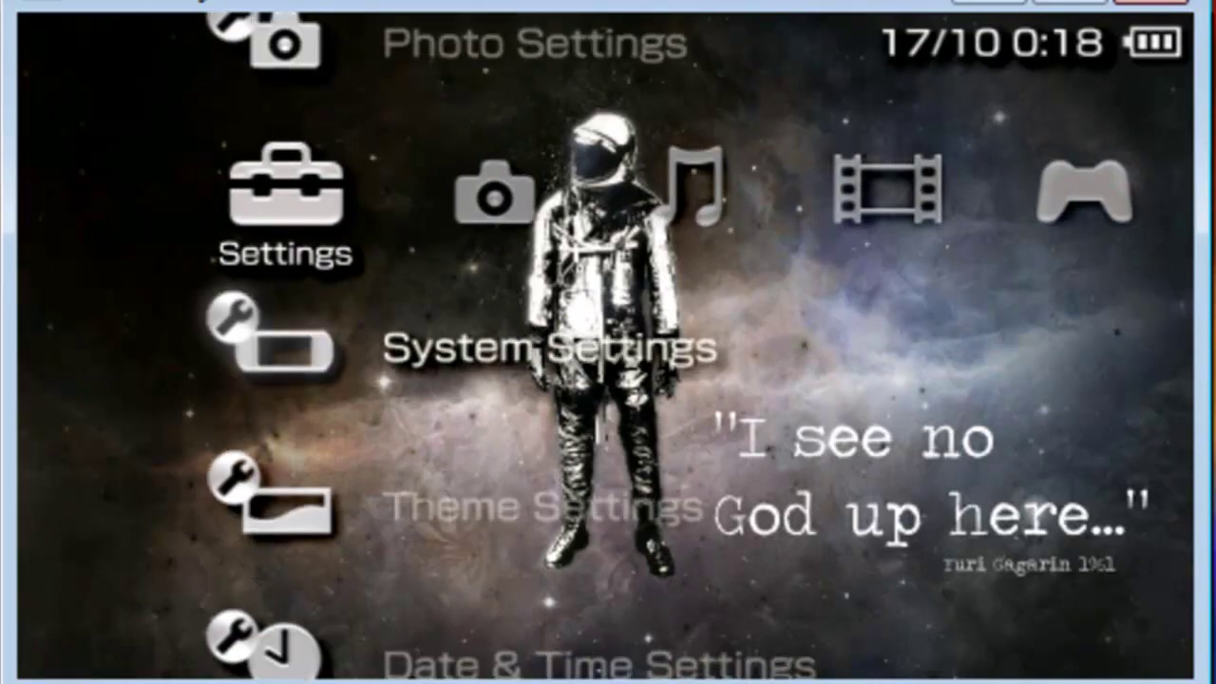
key("Right")
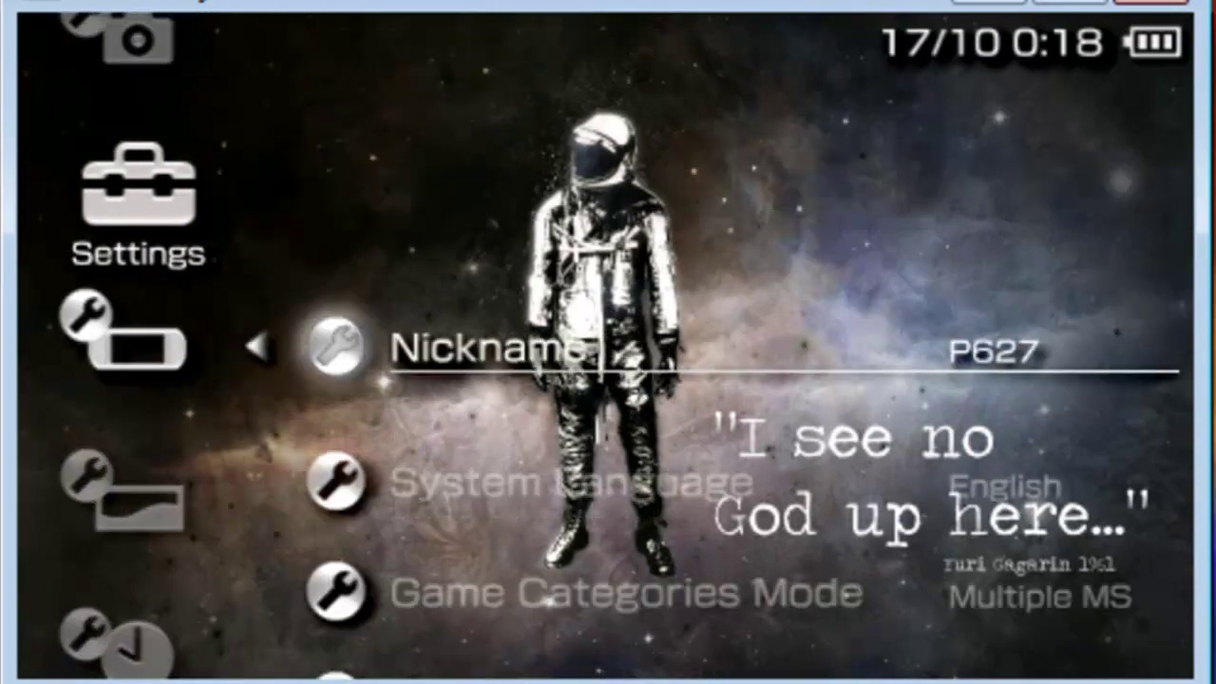
key("Down")
key("Down")
key("Down")
key("Down")
key("Down")
key("Down")
key("Down")
key("Down")
key("Down")
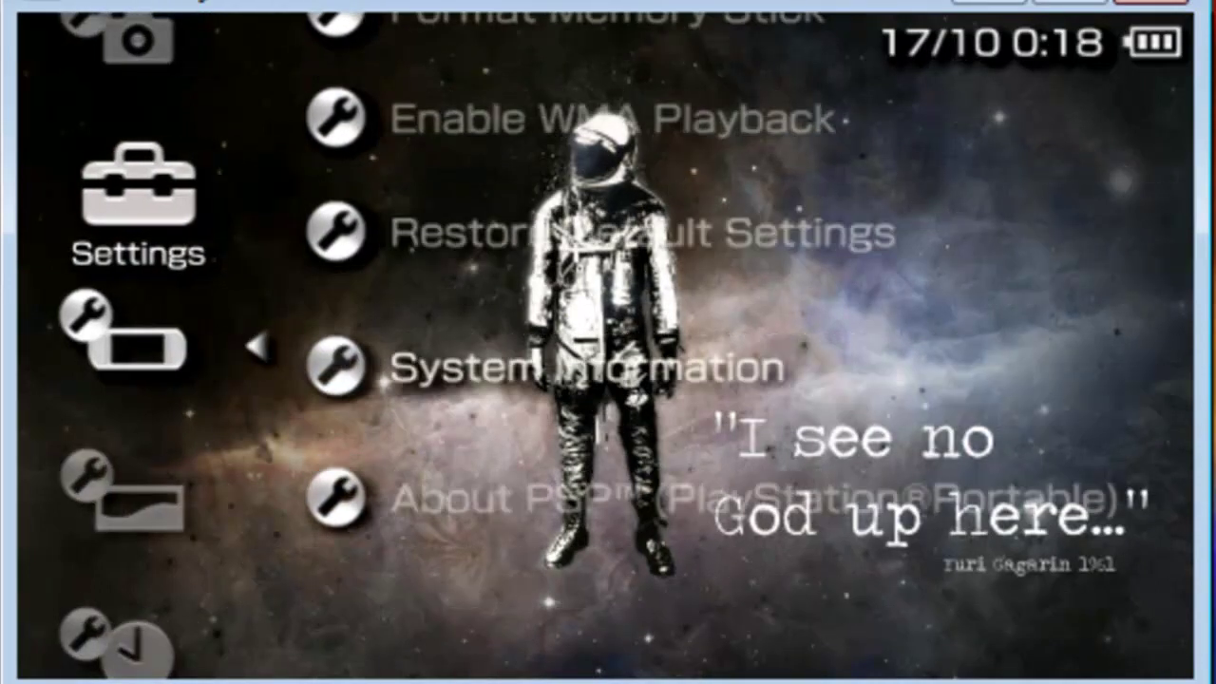
key("Down")
key("Up")
key("Right")
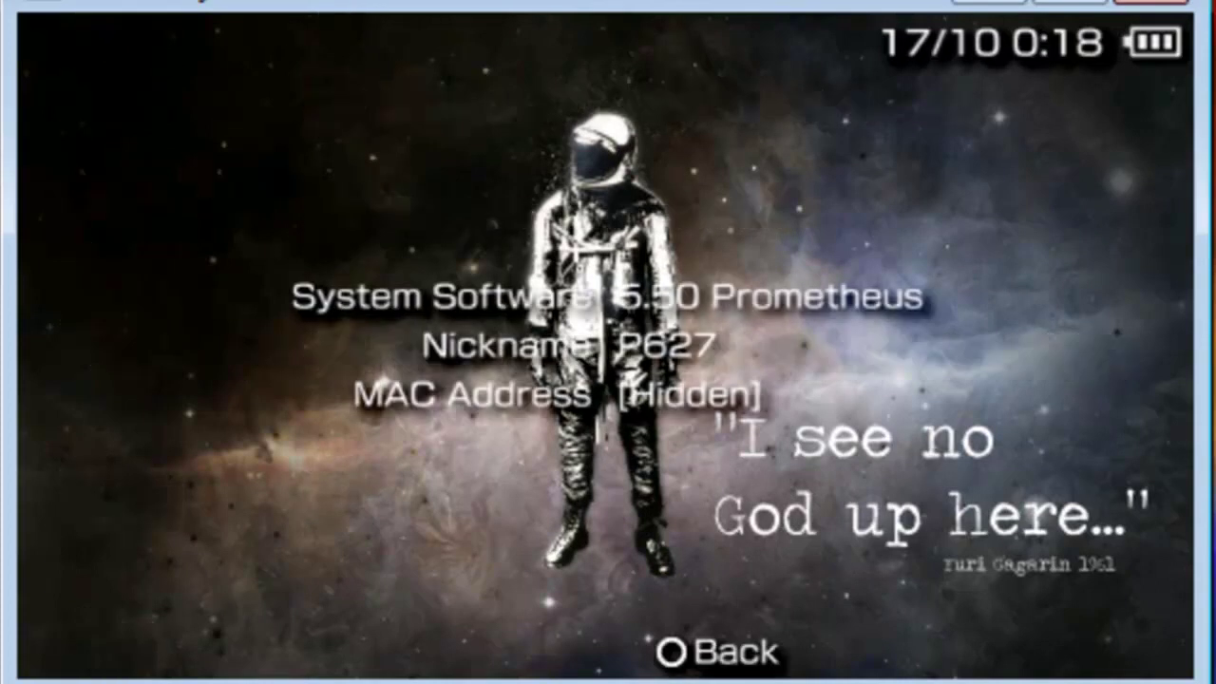
Leave System Information and browse the Game and Photo categories.
key("Left")
key("Left")
key("Right")
key("Right")
key("Right")
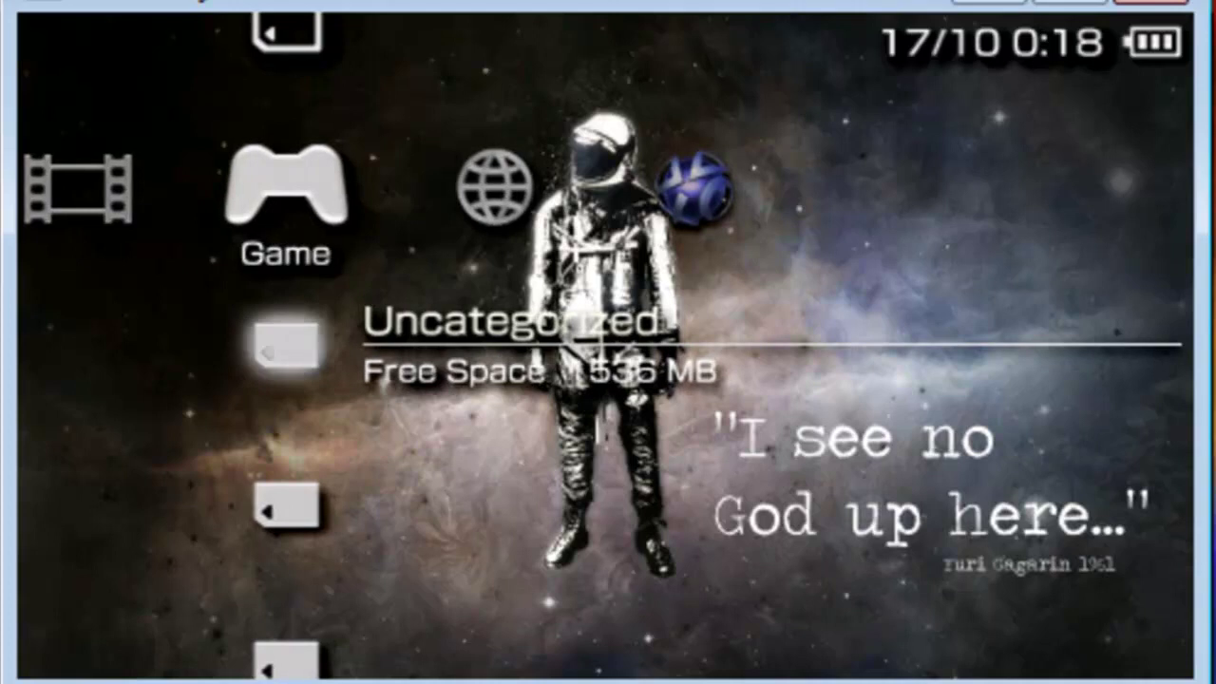
key("Down")
key("Down")
key("Down")
key("Up")
key("Up")
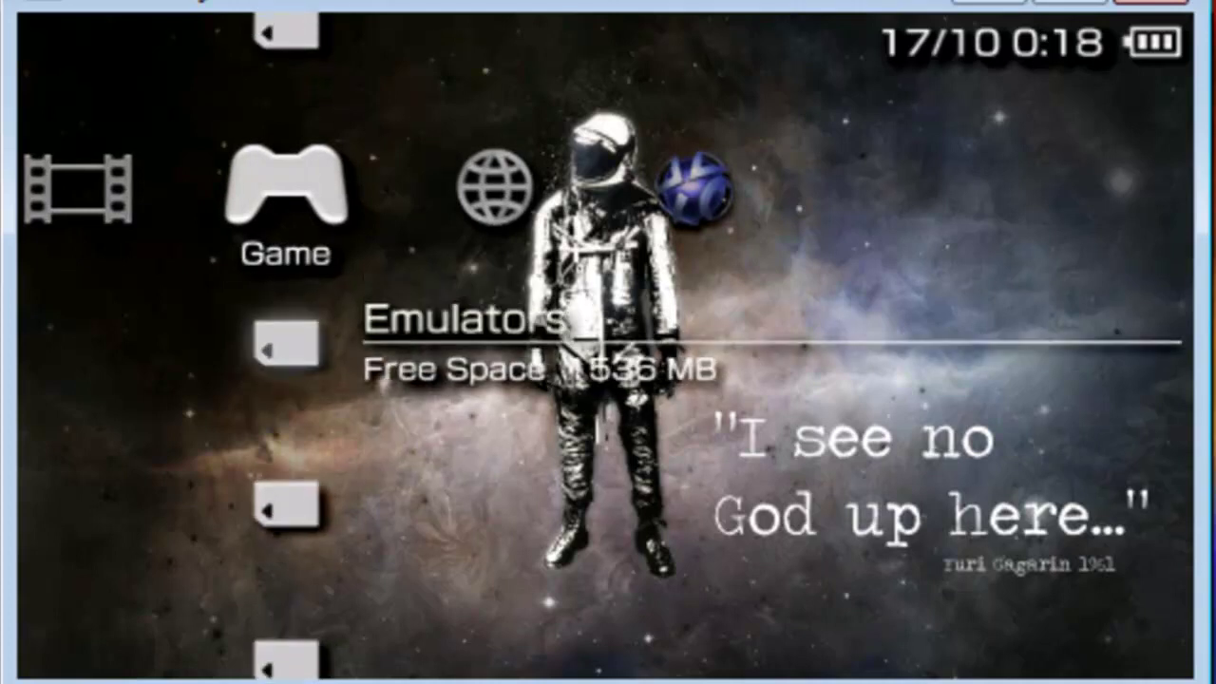
key("Up")
key("Left")
key("Left")
key("Left")
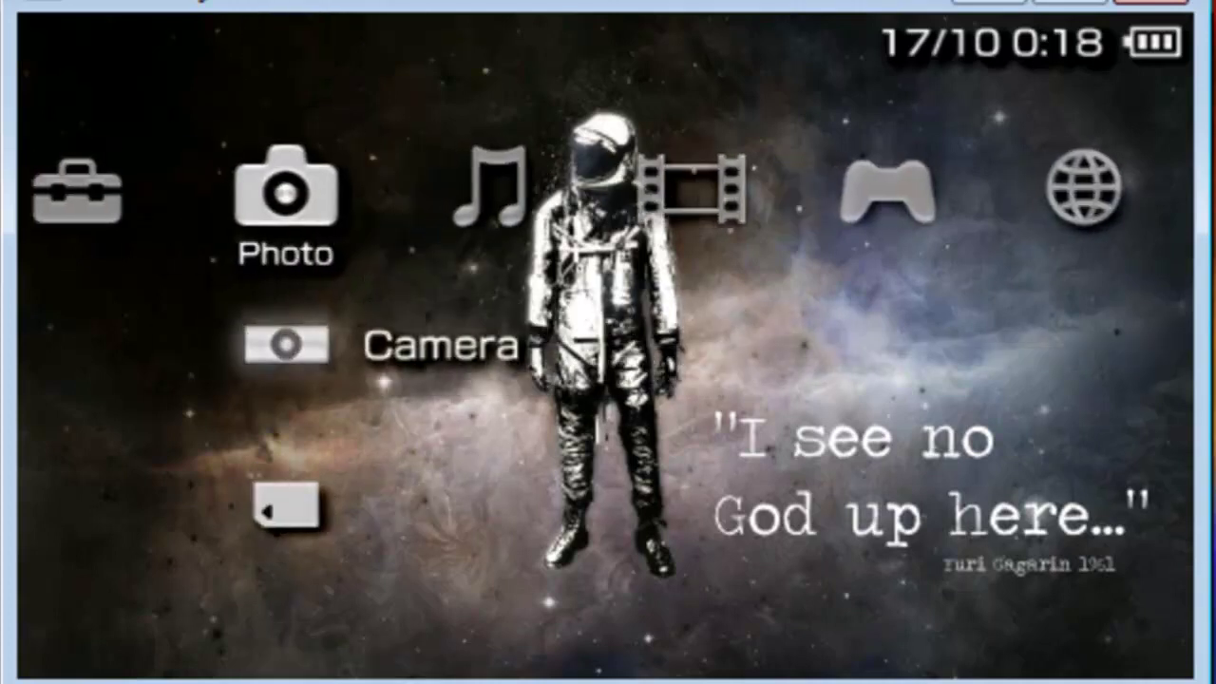
key("Left")
key("Right")
key("Down")
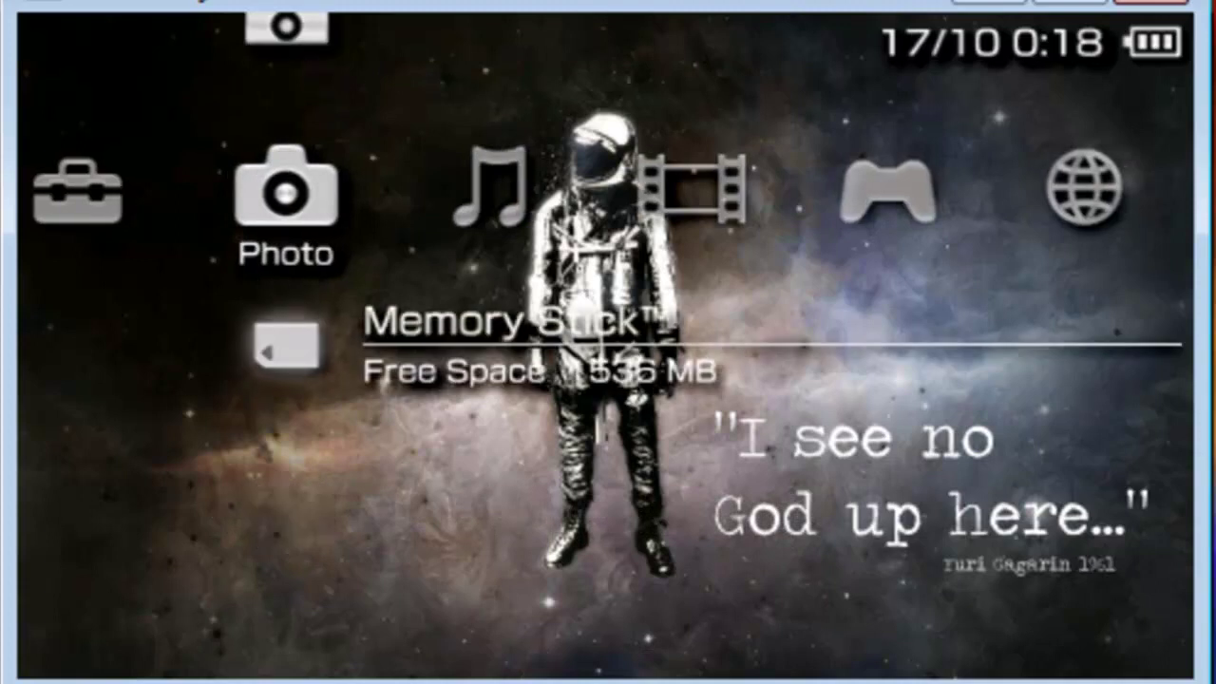
Move through the Game and Network categories, ending on Music showing the Memory Stick.
key("Right")
key("Right")
key("Right")
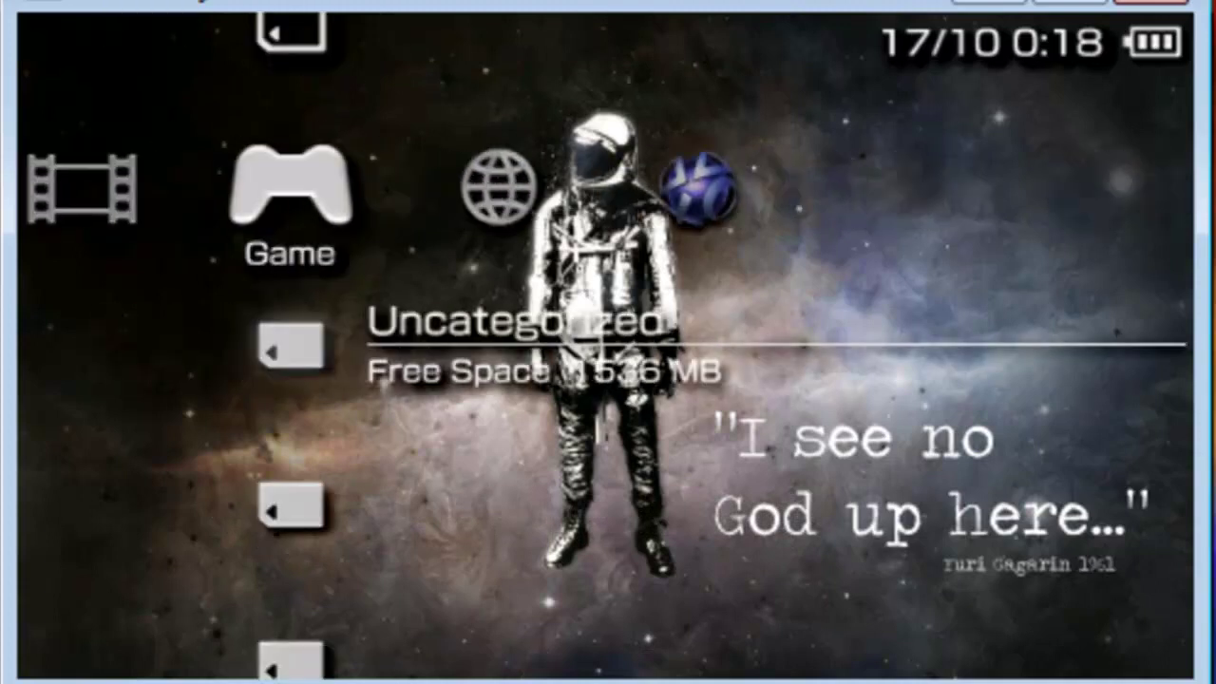
key("Up")
key("Up")
key("Right")
key("Up")
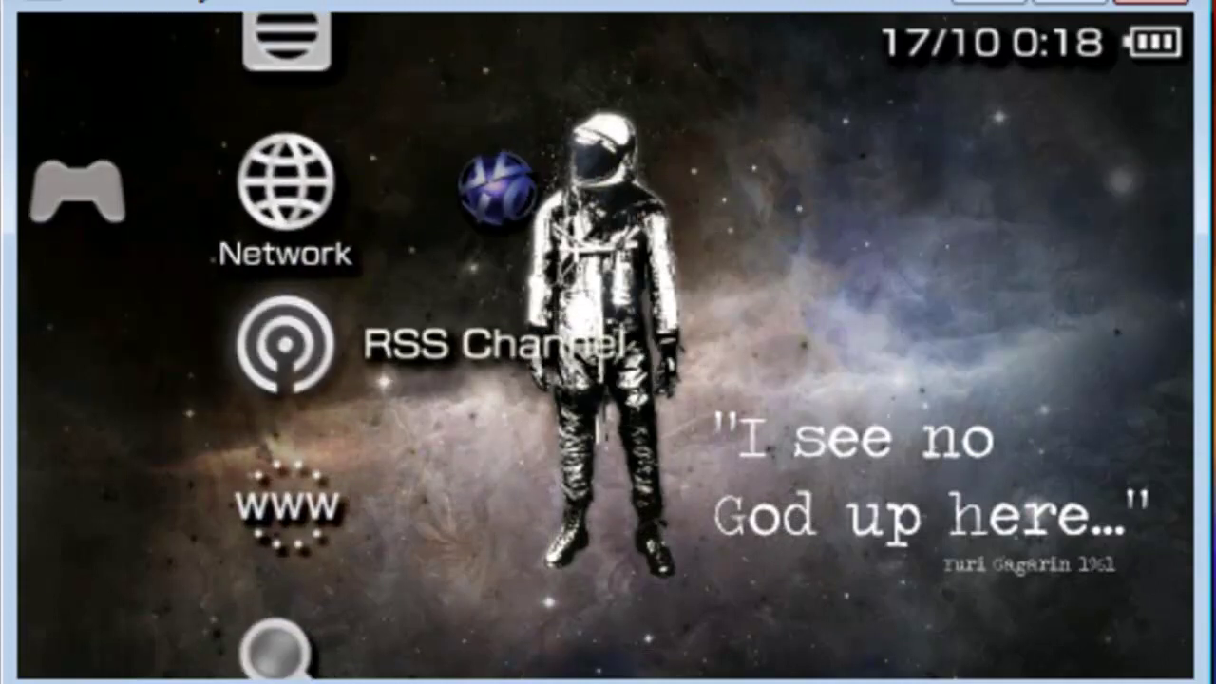
key("Down")
key("Left")
key("Left")
key("Left")
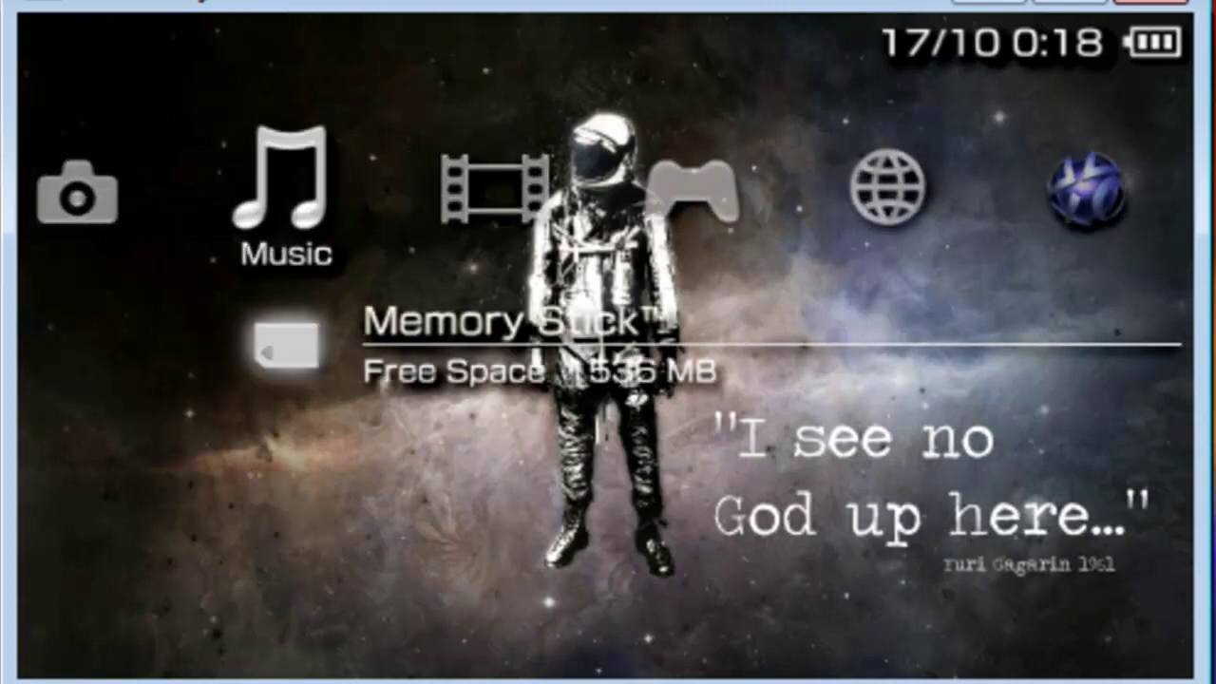
key("Left")
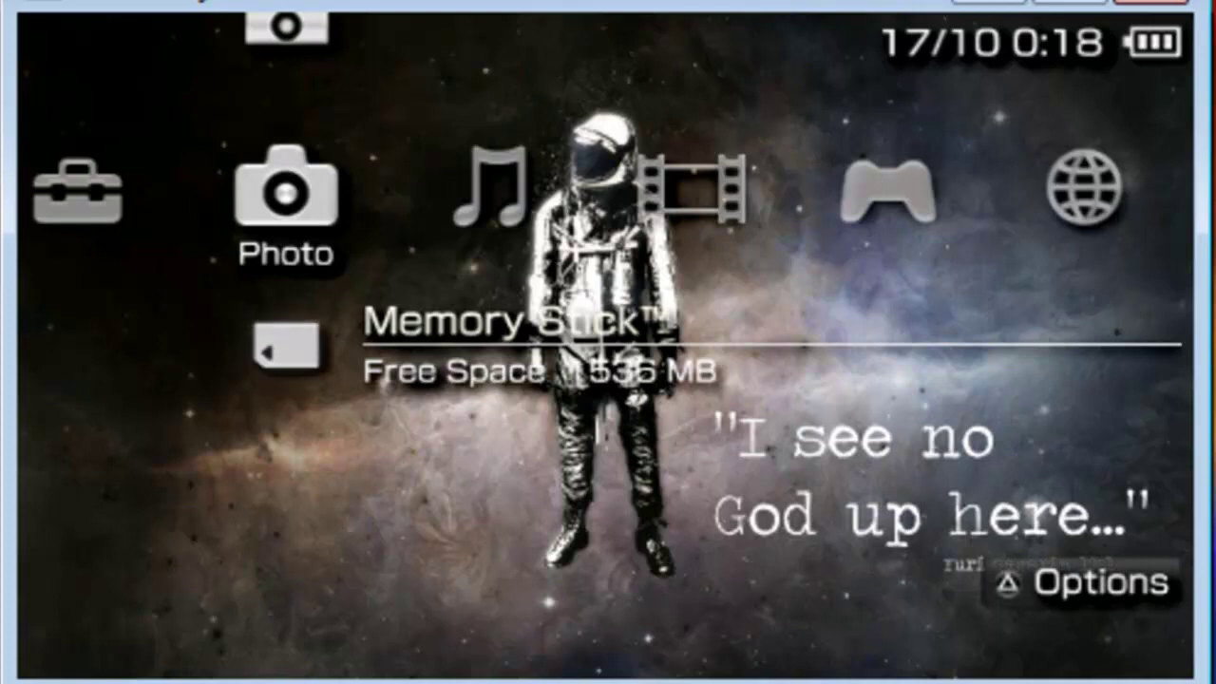
Open Game > ISO on the XMB, listing Burnout Dominator and Toy Story.
key("Left")
key("Right")
key("Left")
key("Up")
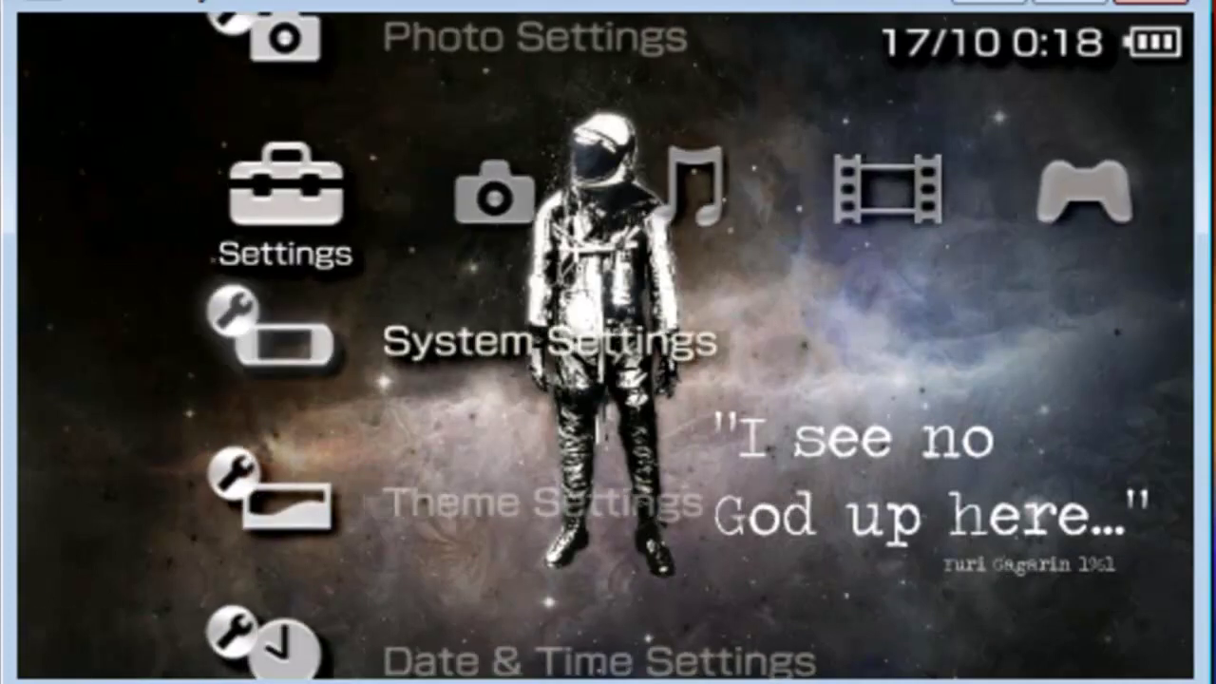
key("Right")
key("Right")
key("Right")
key("Right")
key("Down")
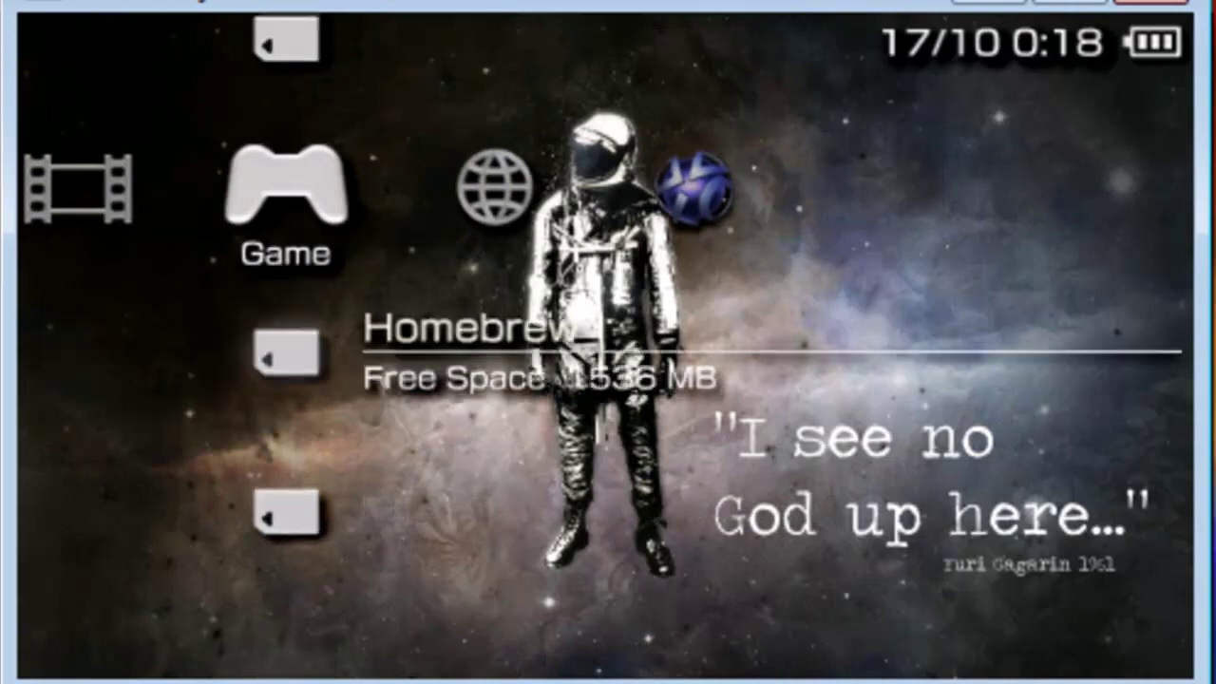
key("Down")
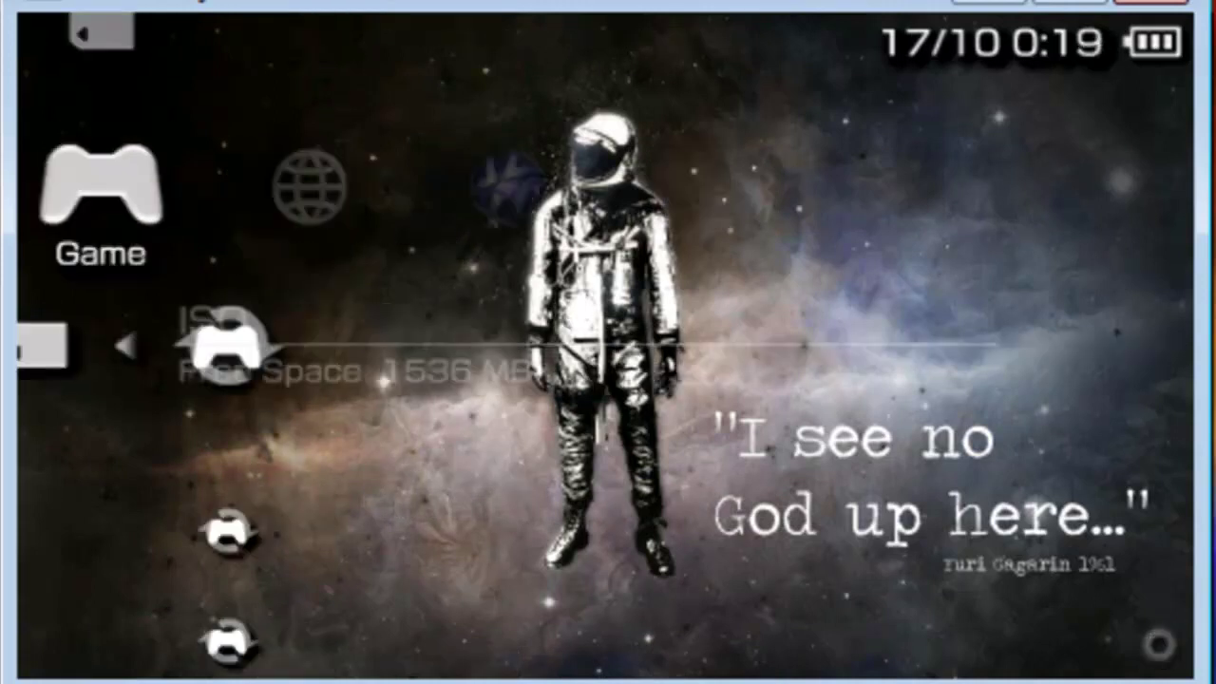
key("Down")
key("Down")
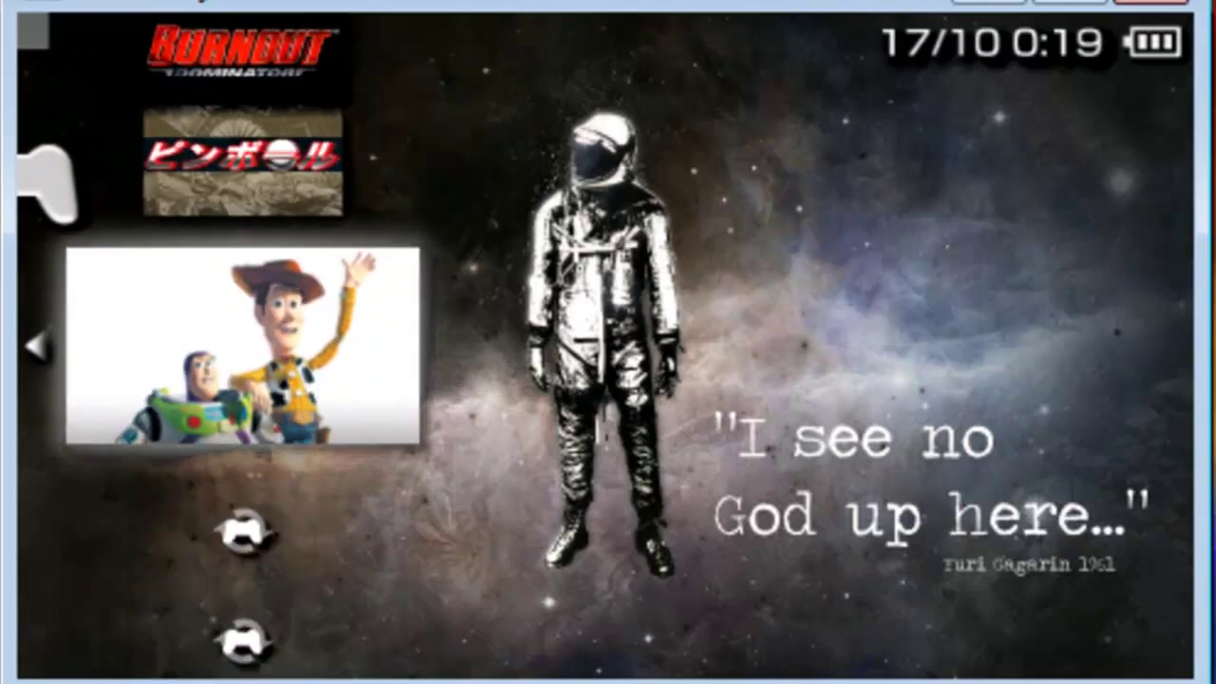